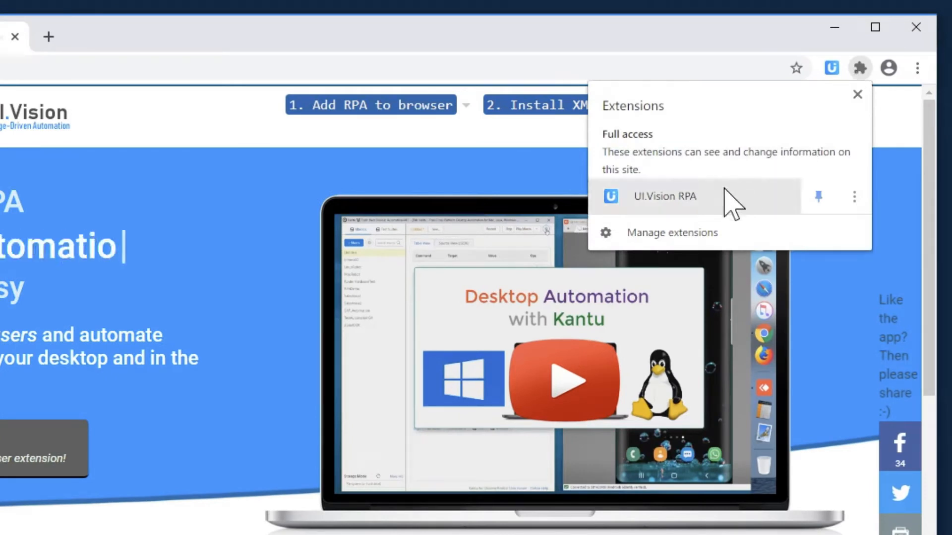
- Allow the UI.Vision RPA extension access to file URLs in its extension details, and close the extensions page
click(714, 232)
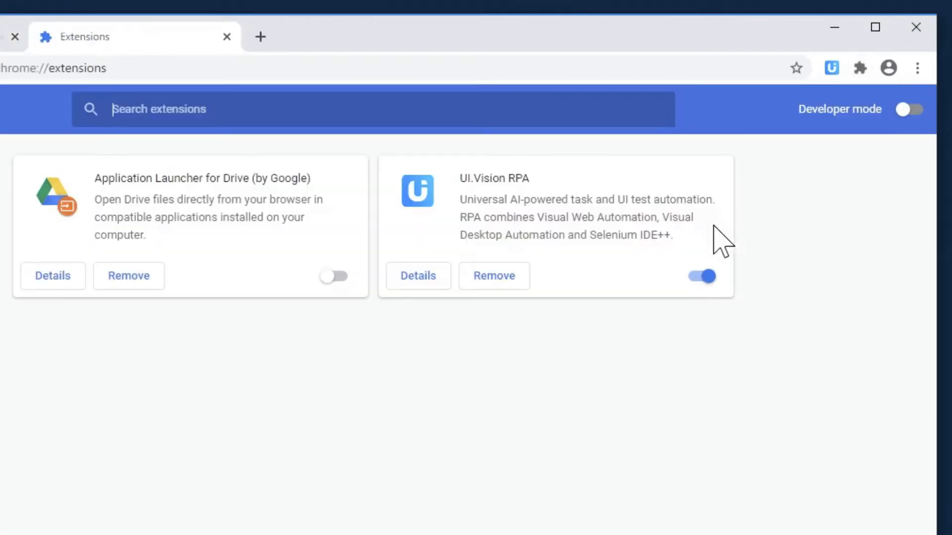
click(430, 276)
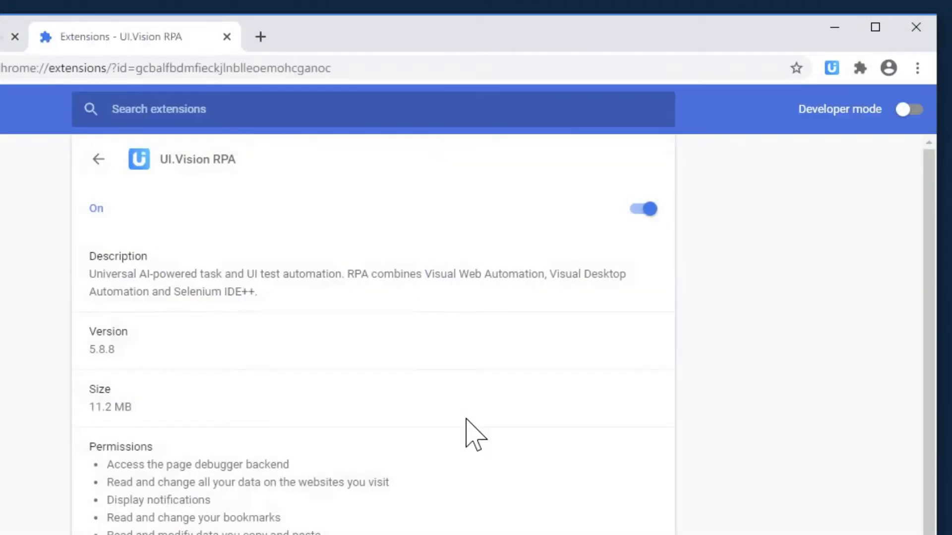
scroll(468, 433, down, 7)
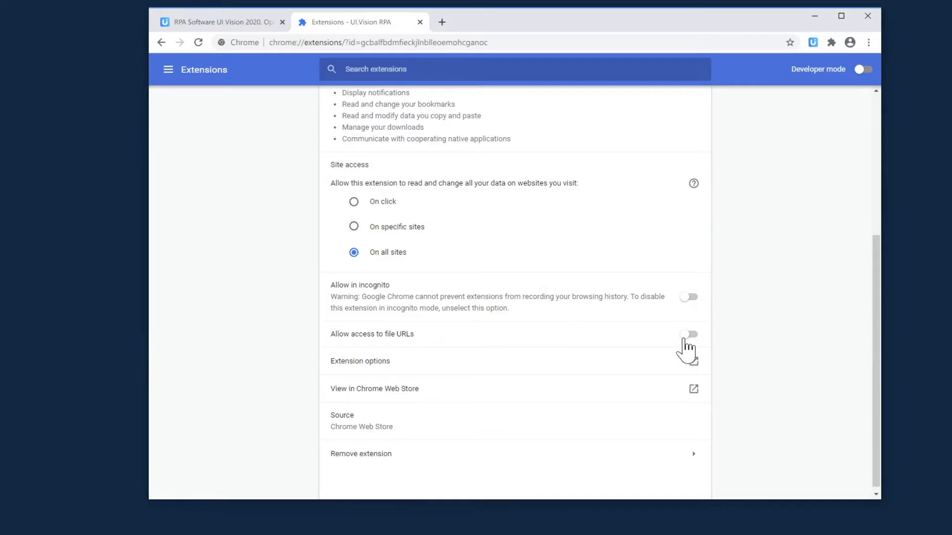
click(688, 335)
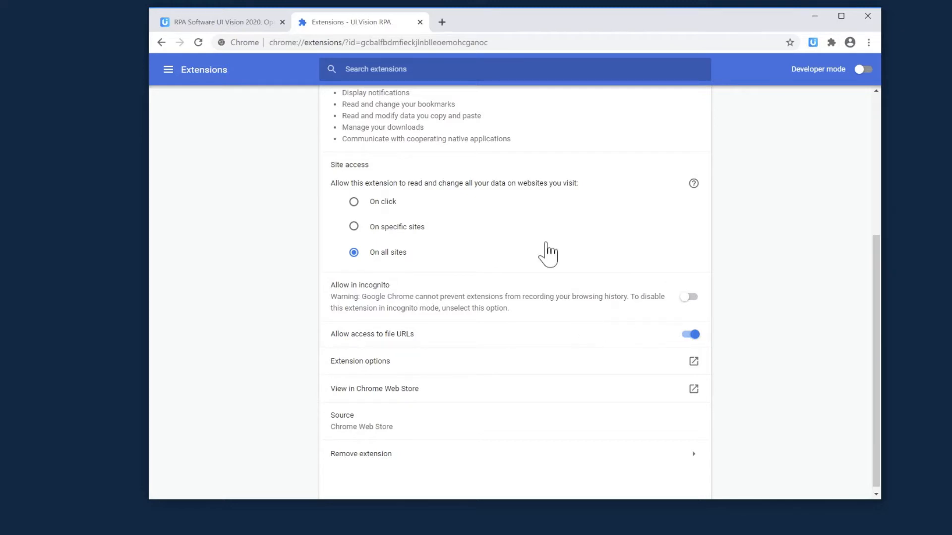
click(419, 22)
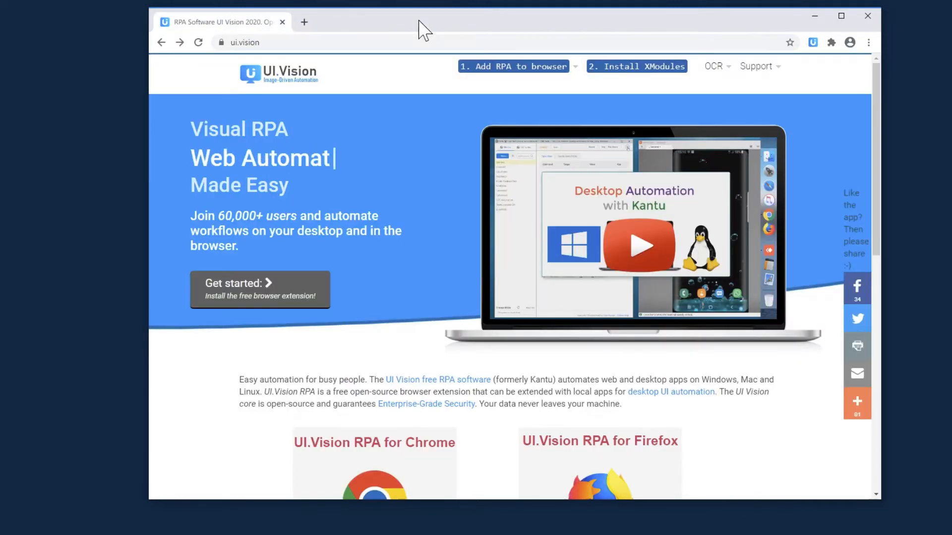
- Open UI.Vision RPA and generate the autostart HTML page from its API settings
click(813, 44)
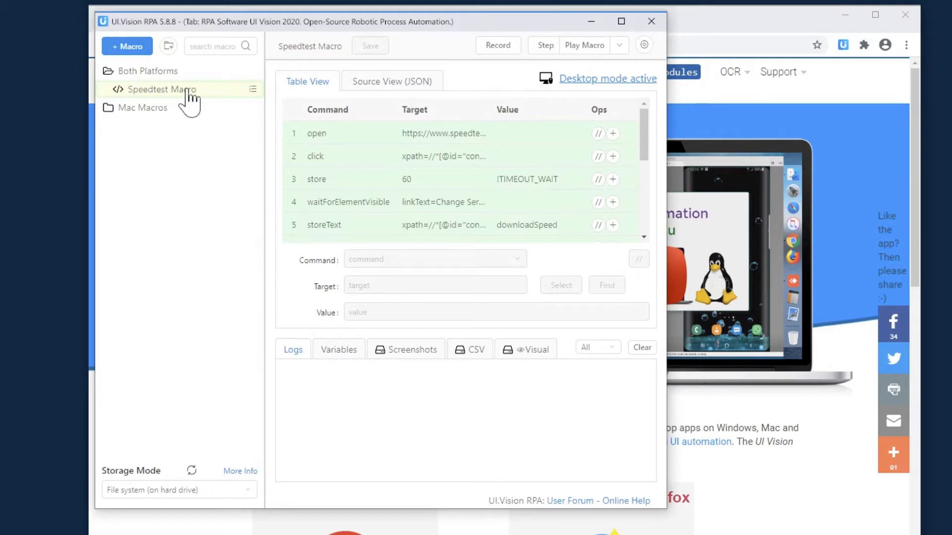
click(644, 46)
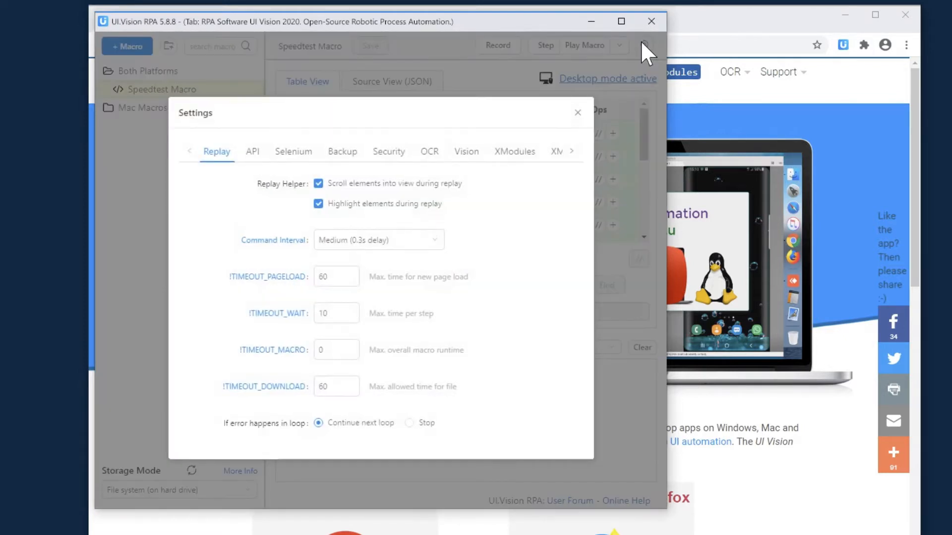
click(253, 152)
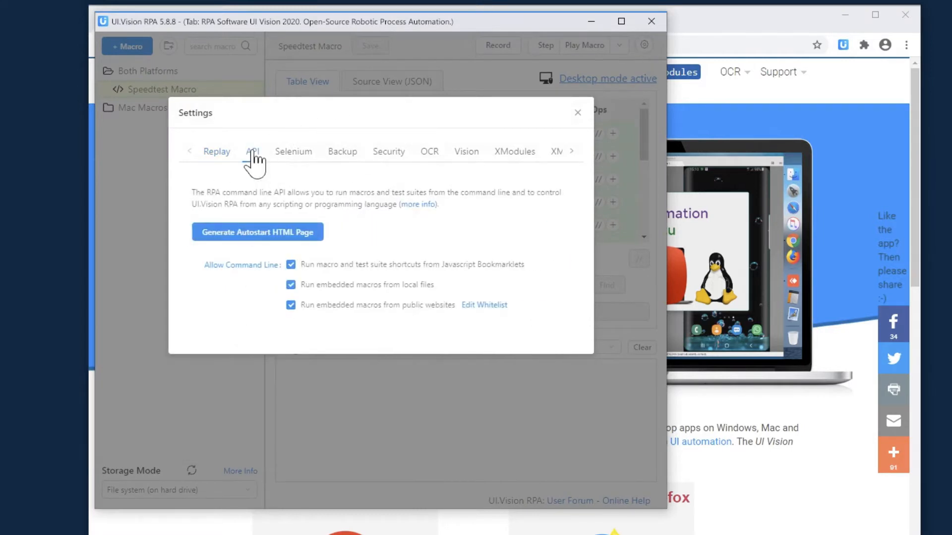
click(250, 232)
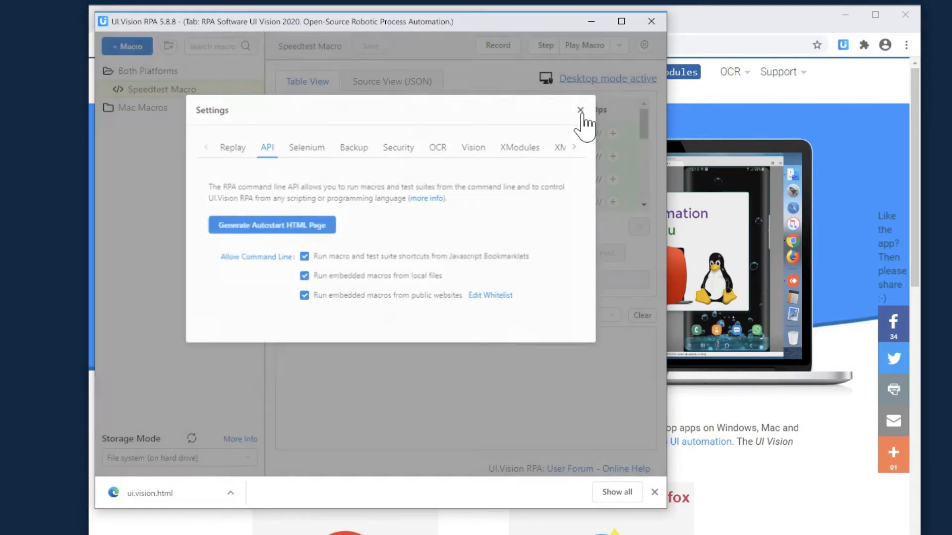
click(578, 113)
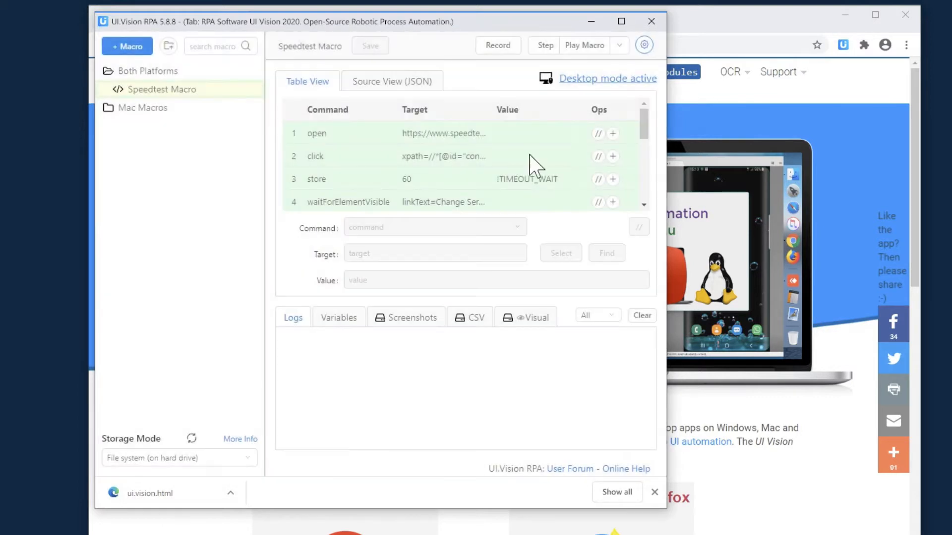
- Open the downloaded ui.vision.html file, agree to import and run the macro, and dismiss the parameter message
click(152, 498)
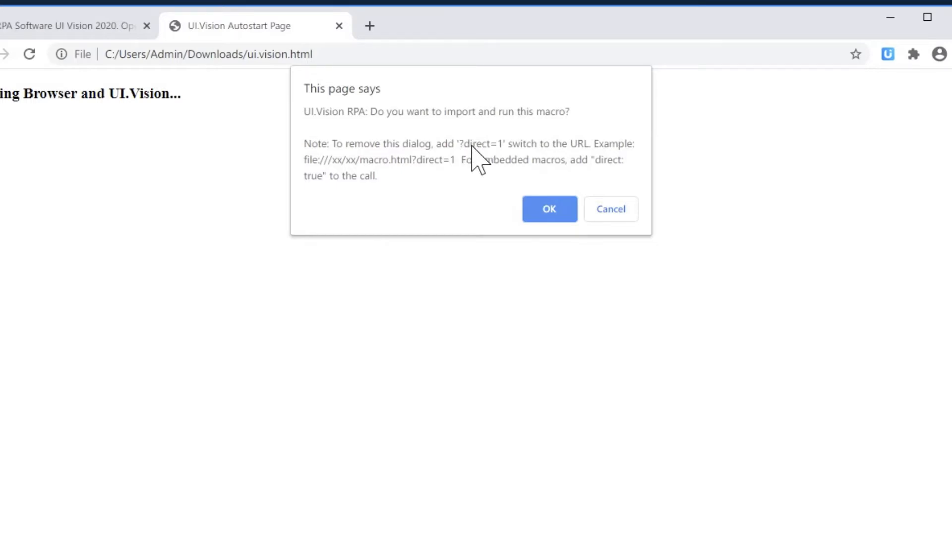
click(548, 210)
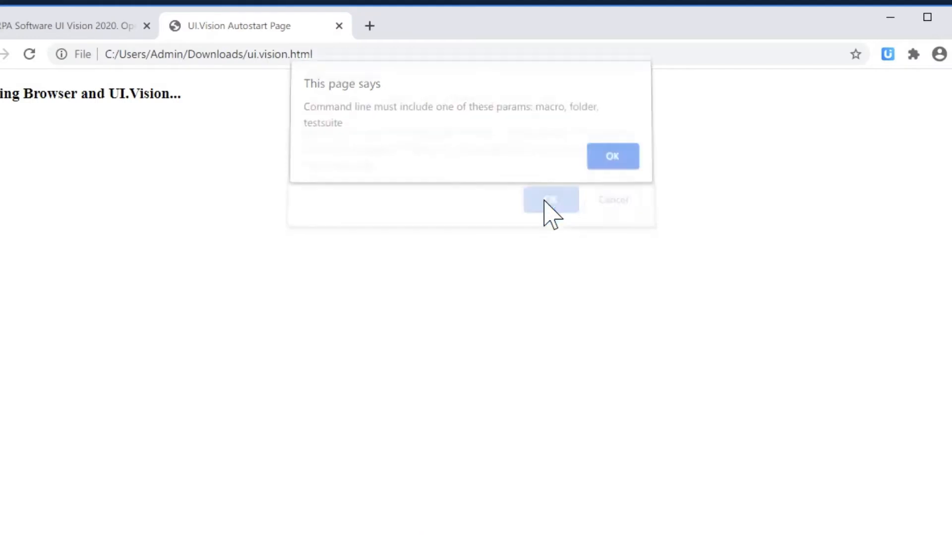
click(601, 166)
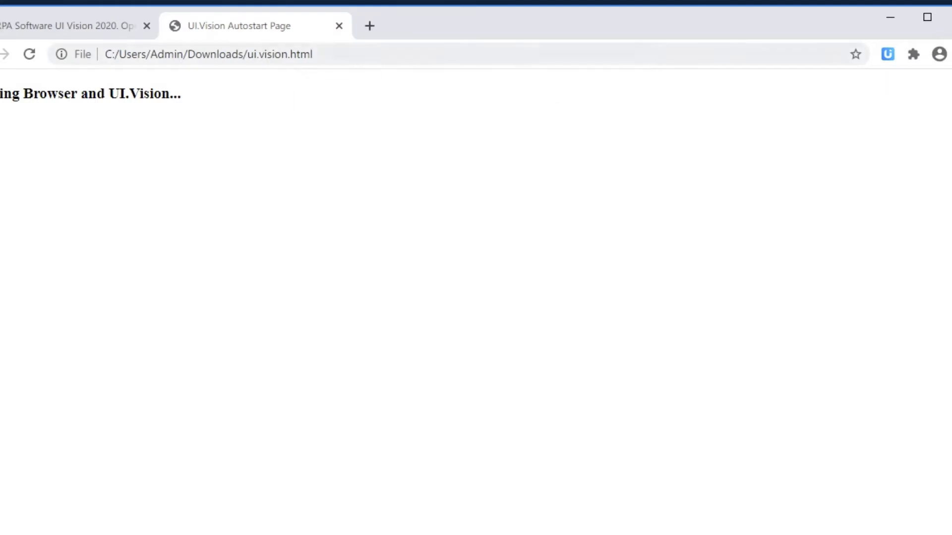
- Run the macro by loading the page address with ?direct=1&macro=Both Platforms/Speedtest Macro appended, and move the UI.Vision window aside
key(ctrl+l)
key(End)
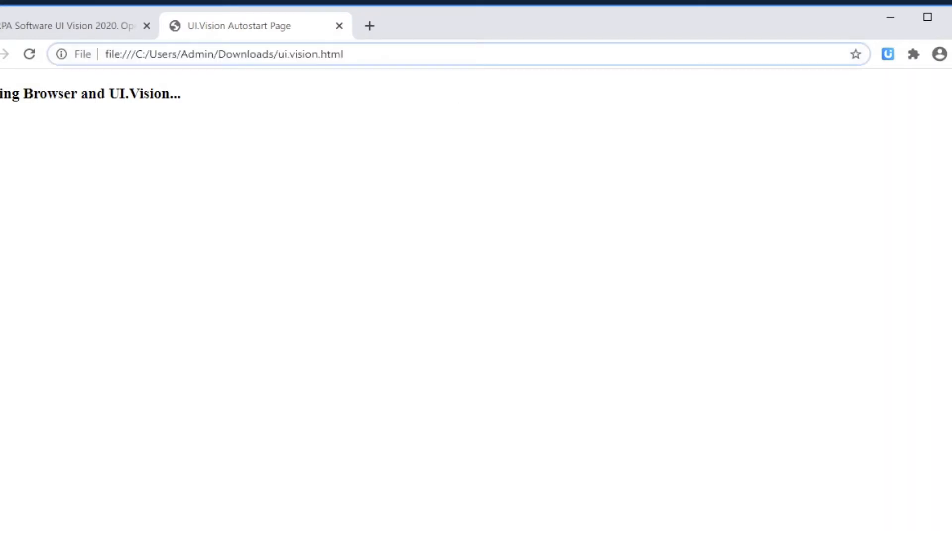
text(?)
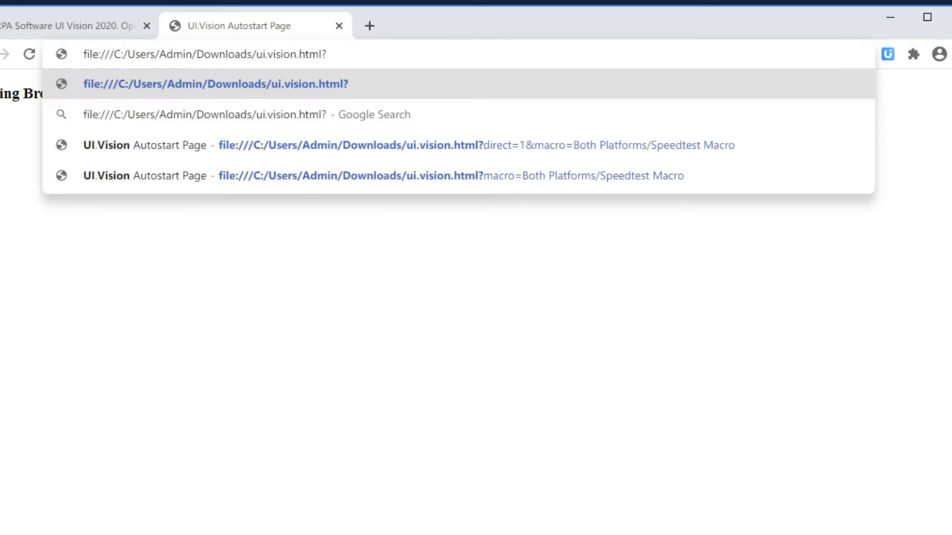
text(direct=1)
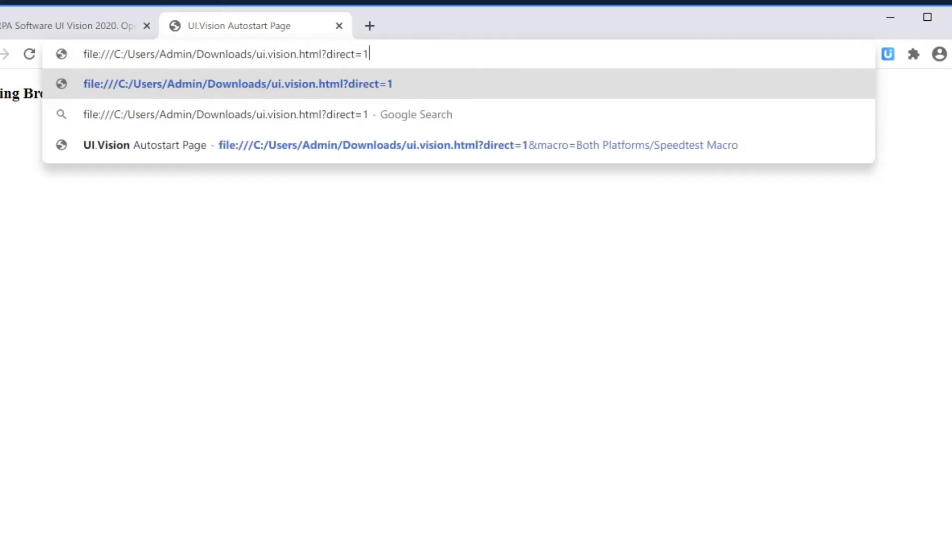
text(&)
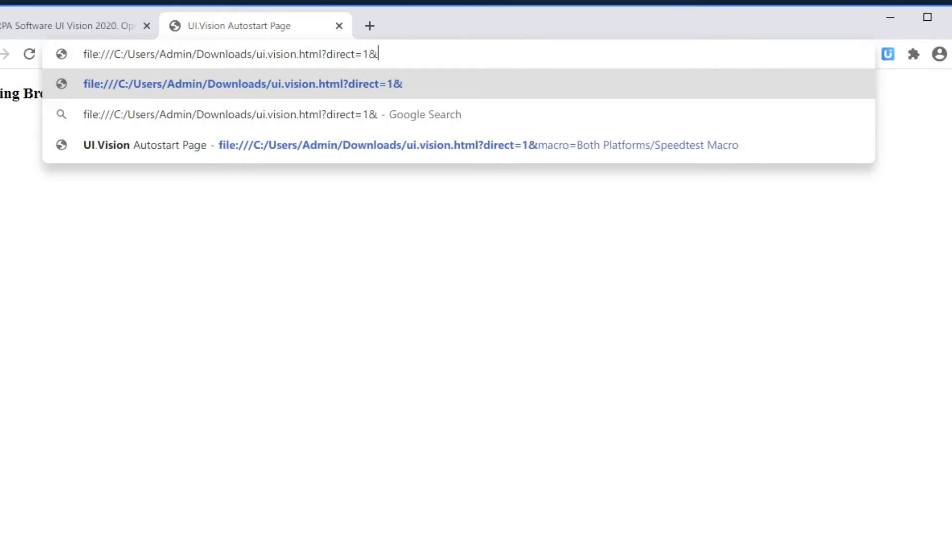
text(macro)
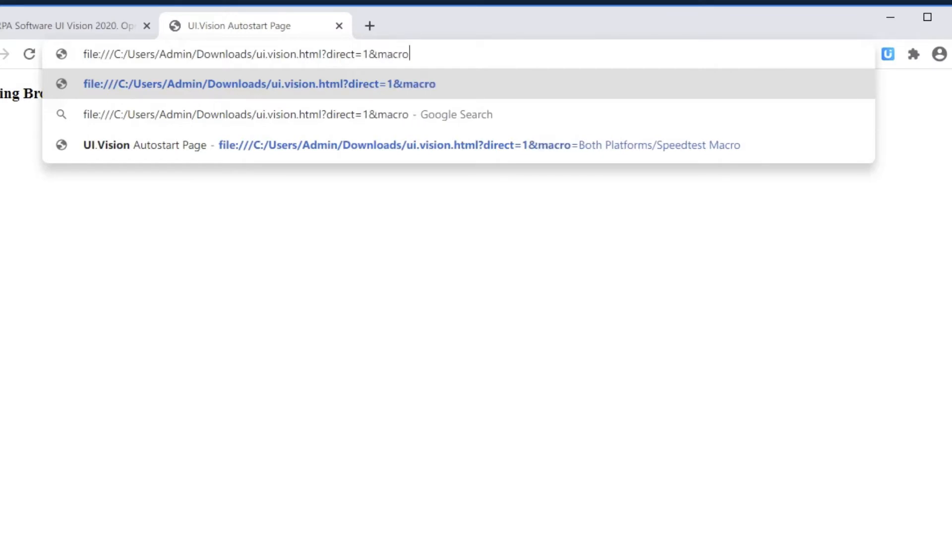
text(=)
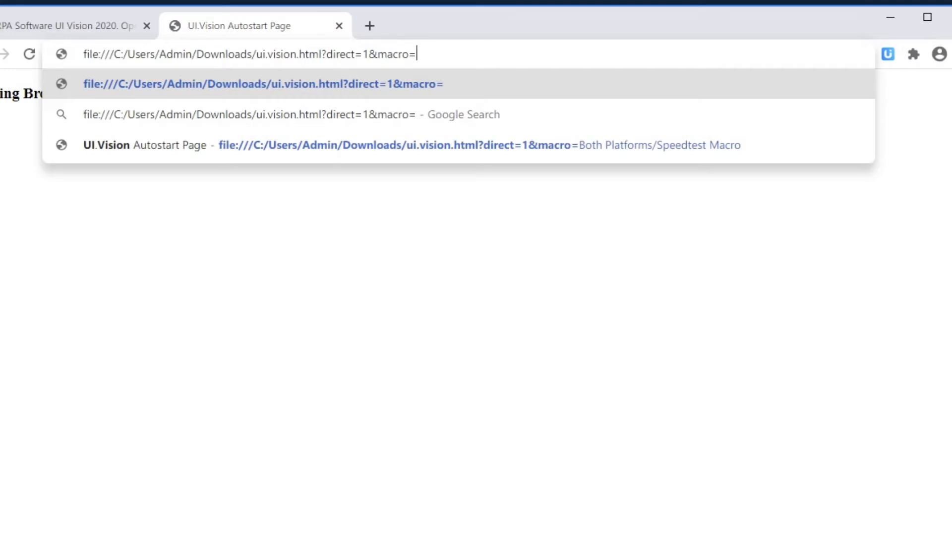
text(Both Platforms)
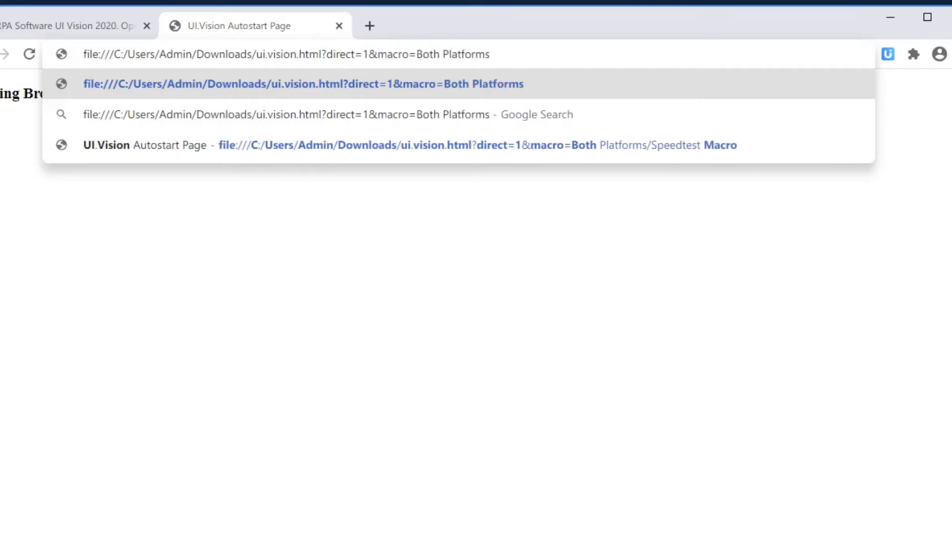
text(/)
text(Sp)
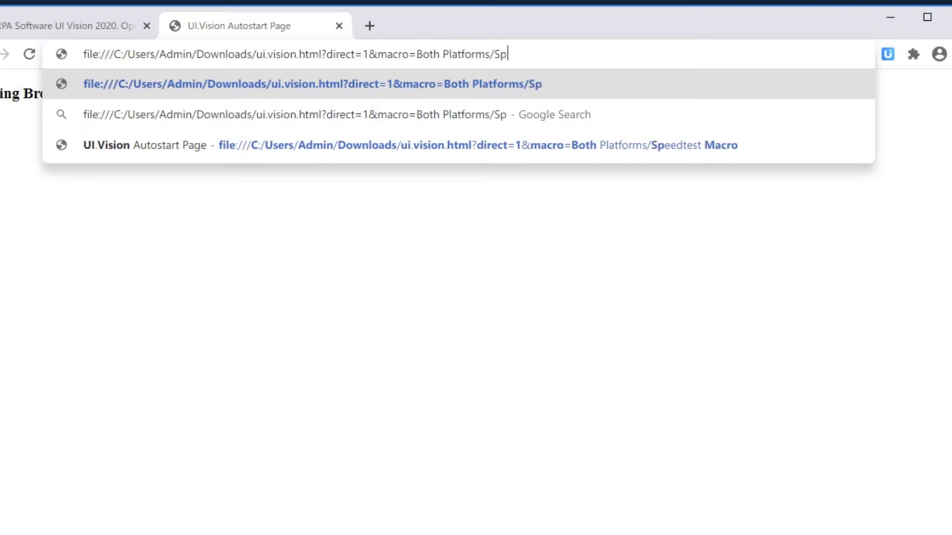
text(eedtest Macro)
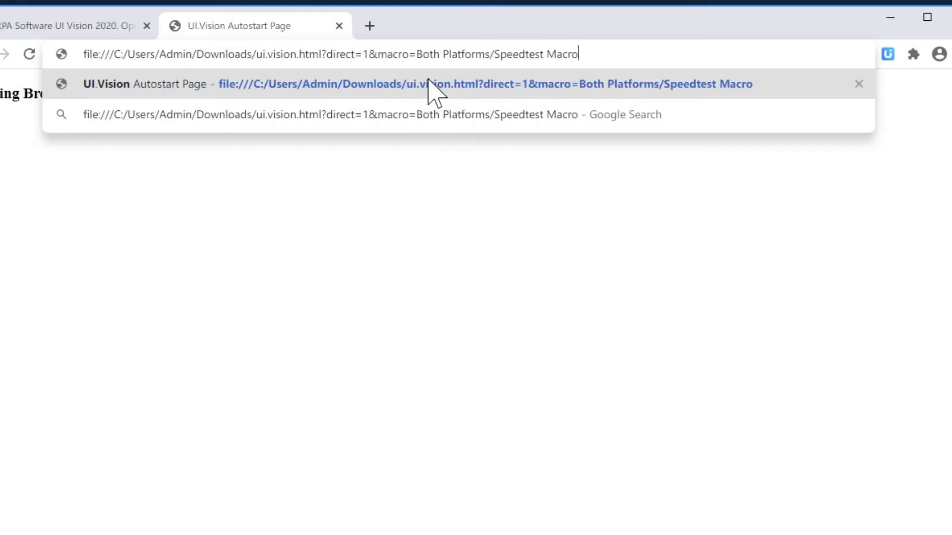
key(Return)
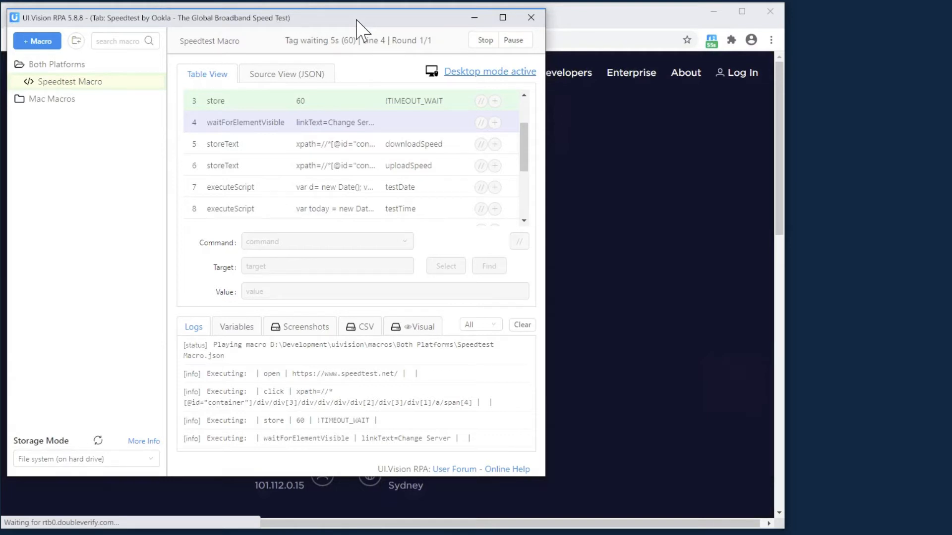
drag(357, 19, 779, 43)
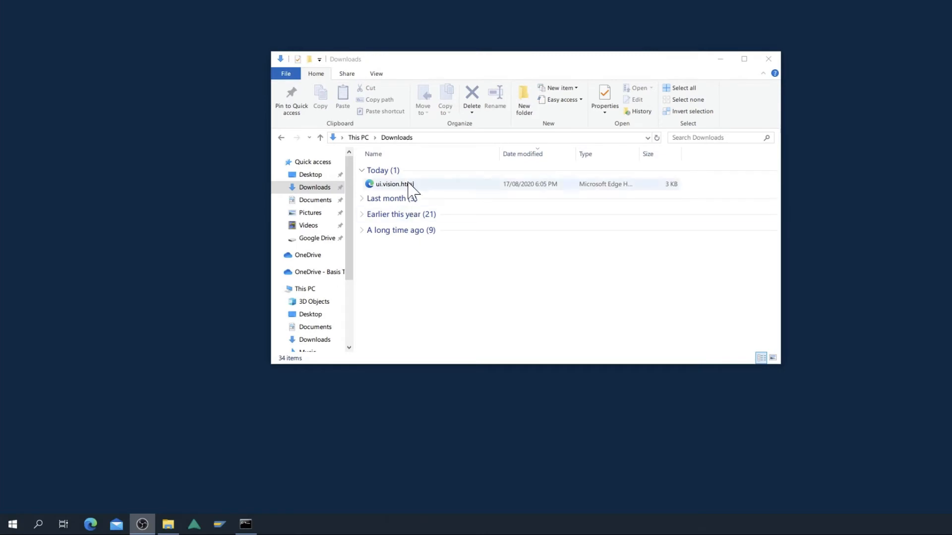
- Open ui.vision.html from the Downloads folder in Google Chrome and decline the macro import
click(408, 185)
right_click(408, 184)
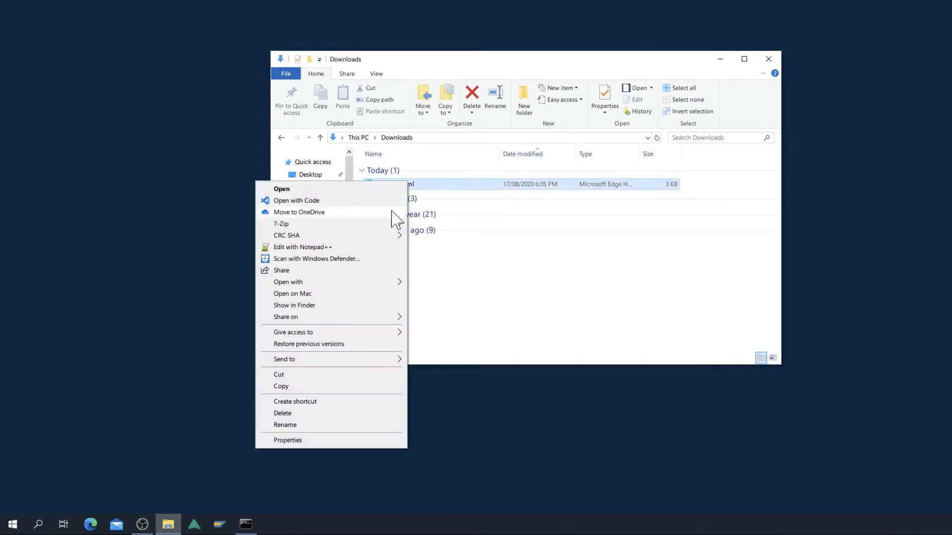
mouse_move(384, 282)
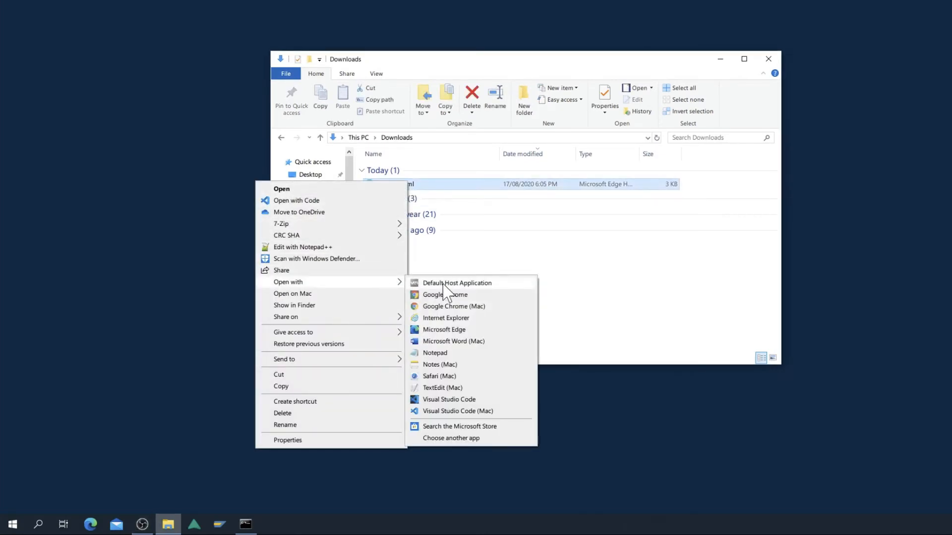
click(455, 295)
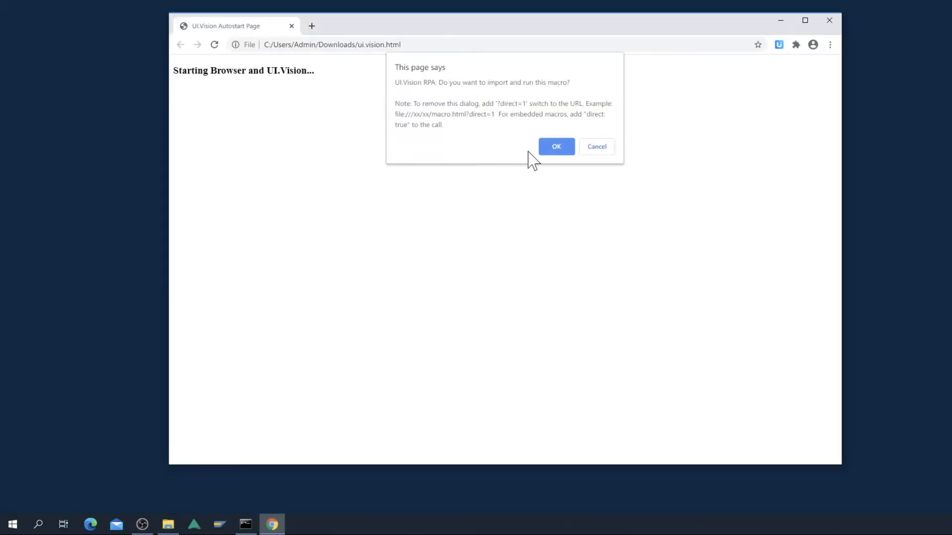
click(597, 147)
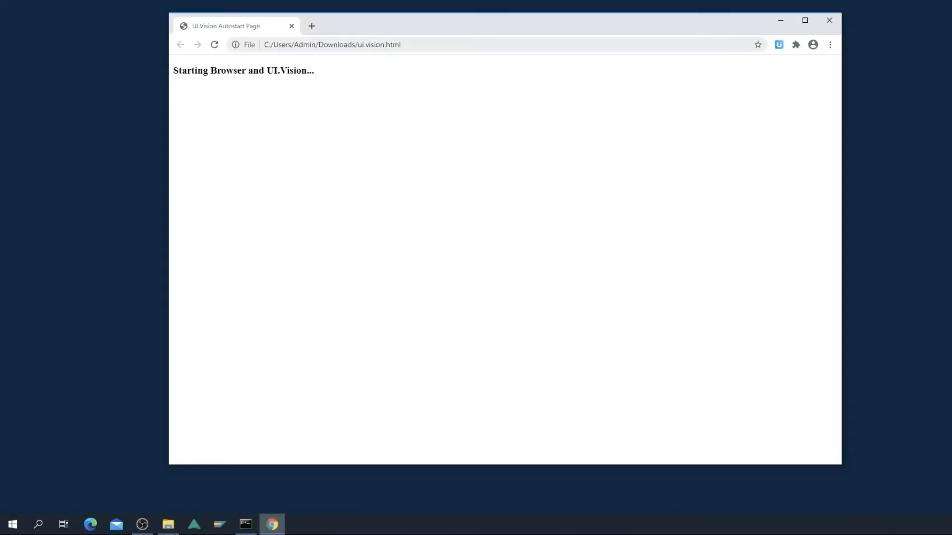
- Copy the full address of the autostart page
click(386, 45)
key(ctrl+c)
right_click(386, 46)
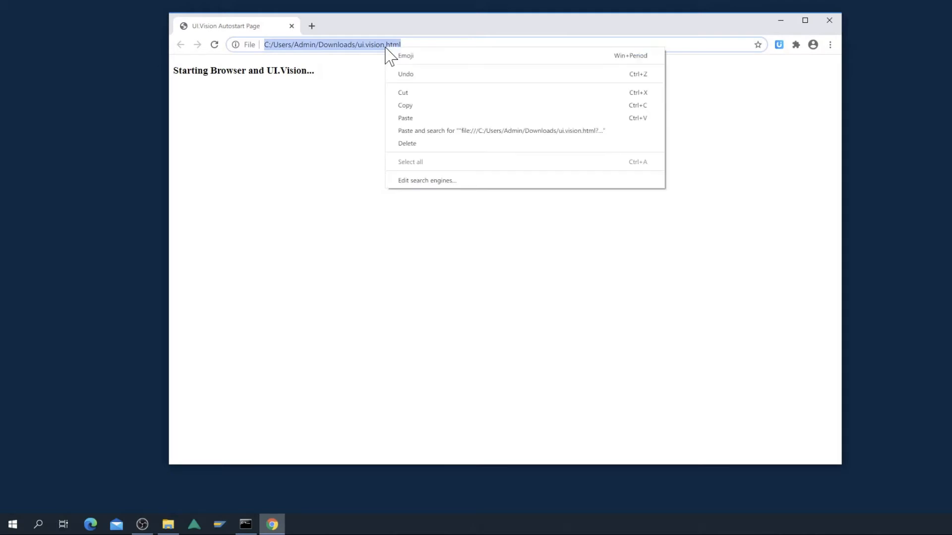
click(415, 105)
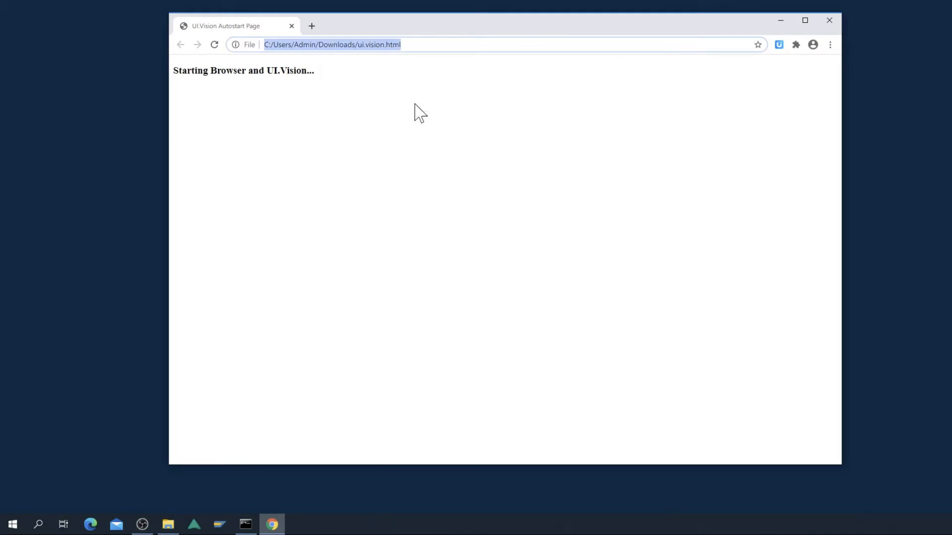
- Search Windows for "sche", open Task Scheduler, and move its window over the browser
click(7, 529)
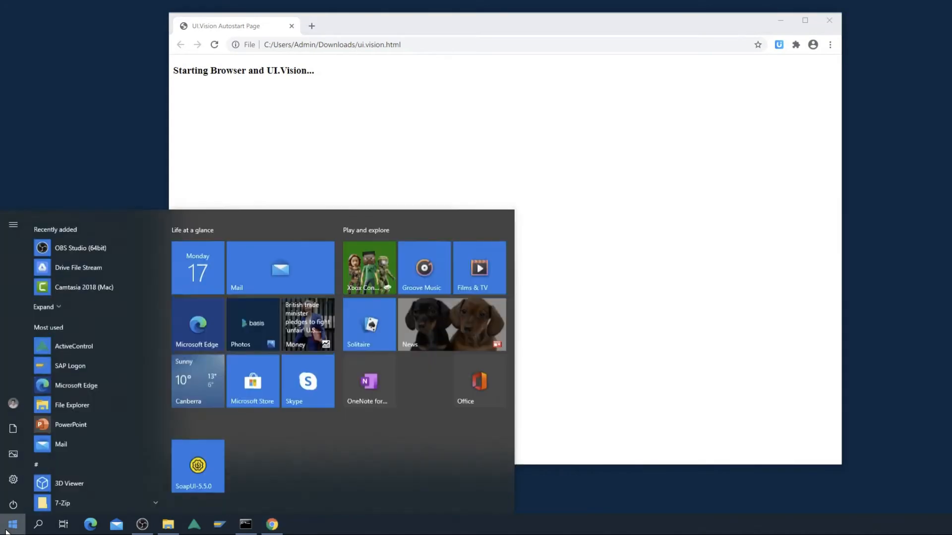
text(sch)
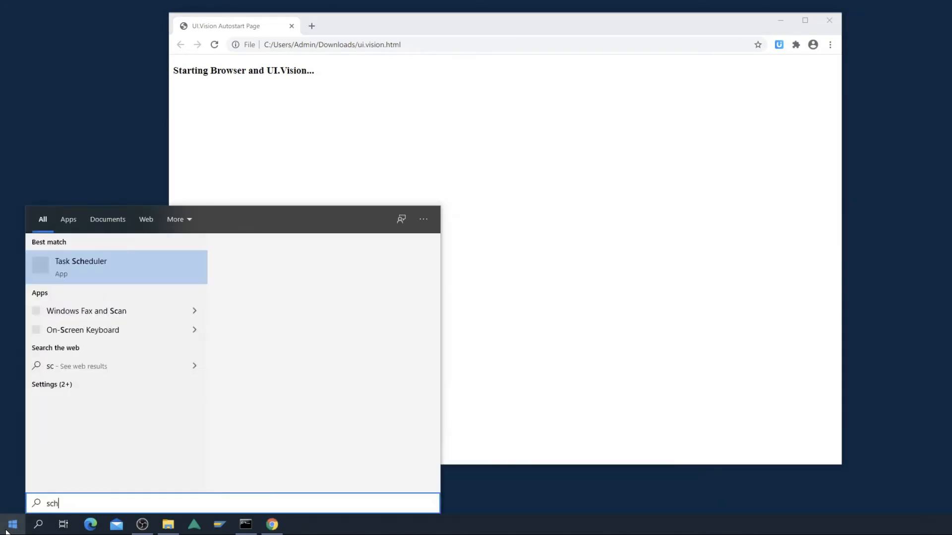
text(e)
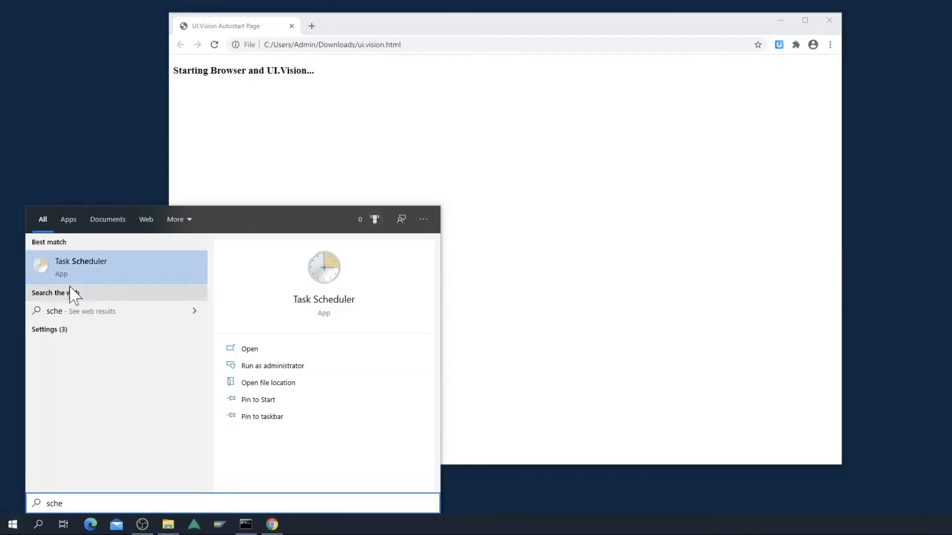
click(81, 268)
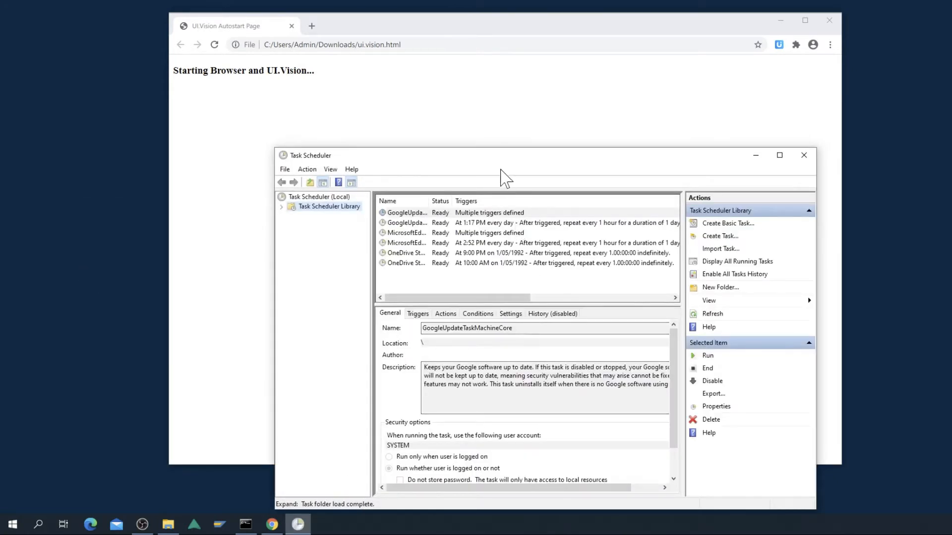
drag(501, 159, 452, 79)
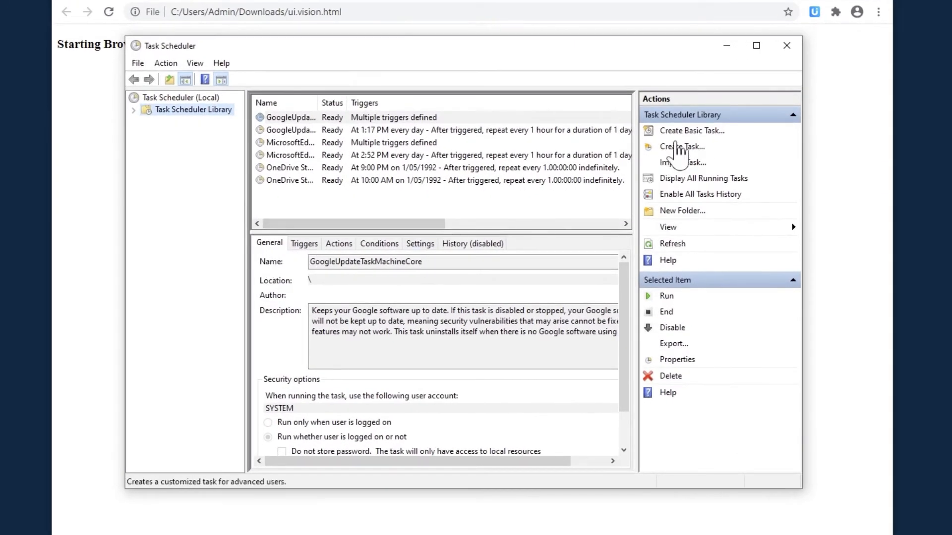
- Start a basic task named "Run SpeedTest" with the description "Runs SpeedTest everyday at 6.30pm"
click(685, 130)
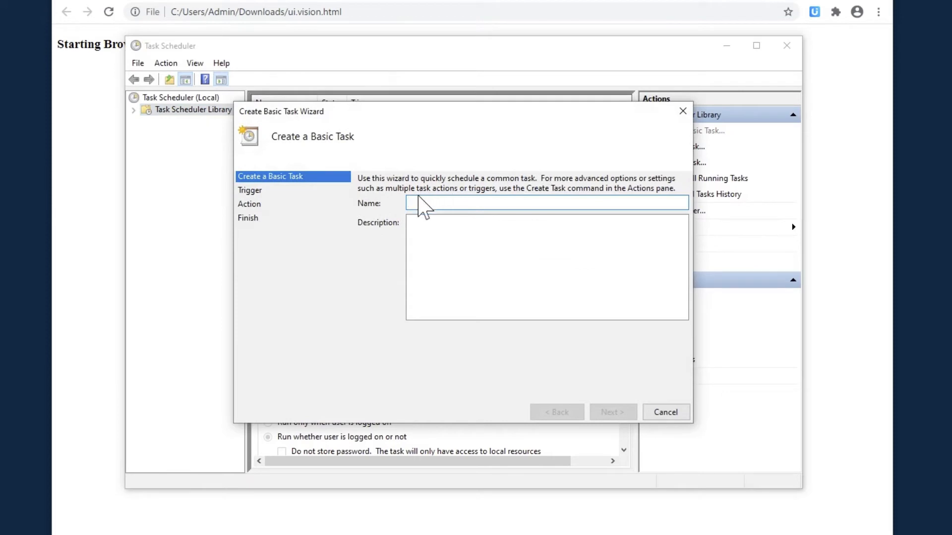
text(Run SpeedTest)
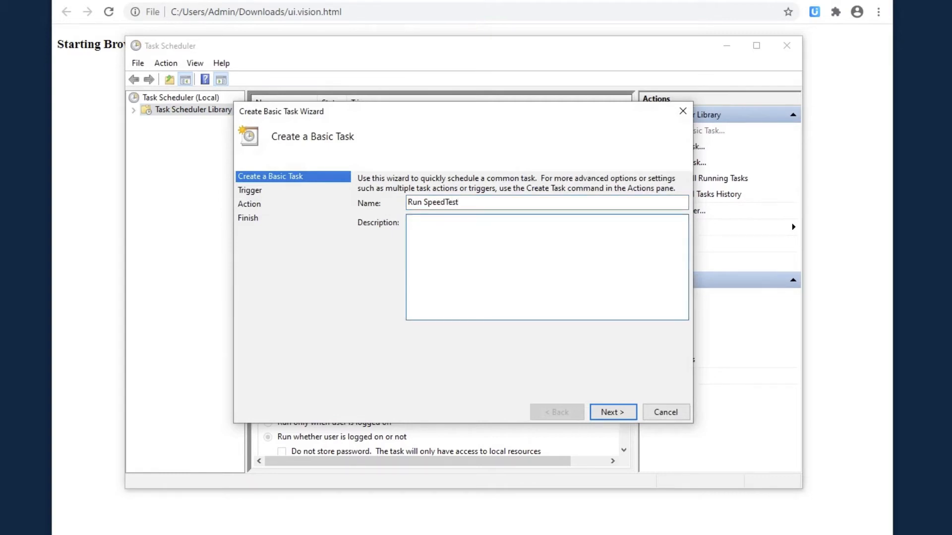
text(Runs SpeedTest everyday at )
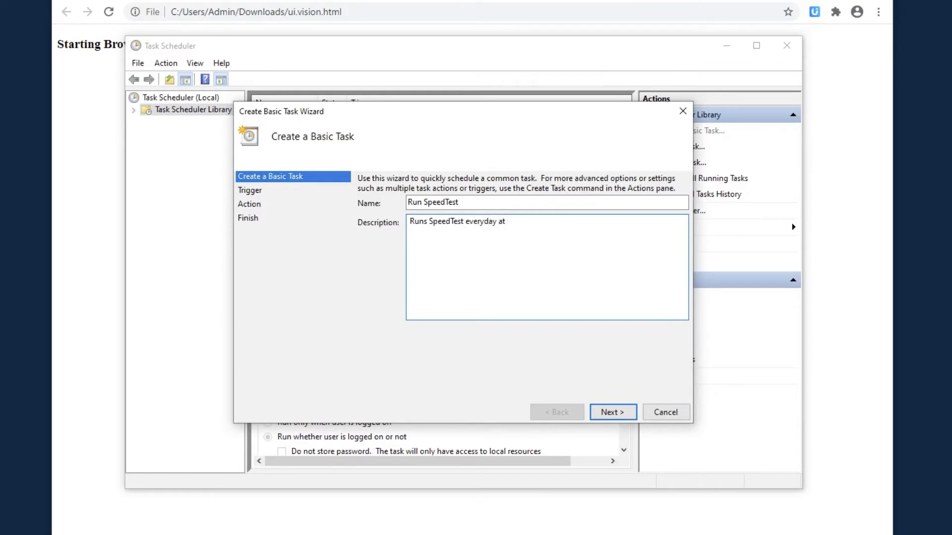
text(6.30pm)
click(620, 415)
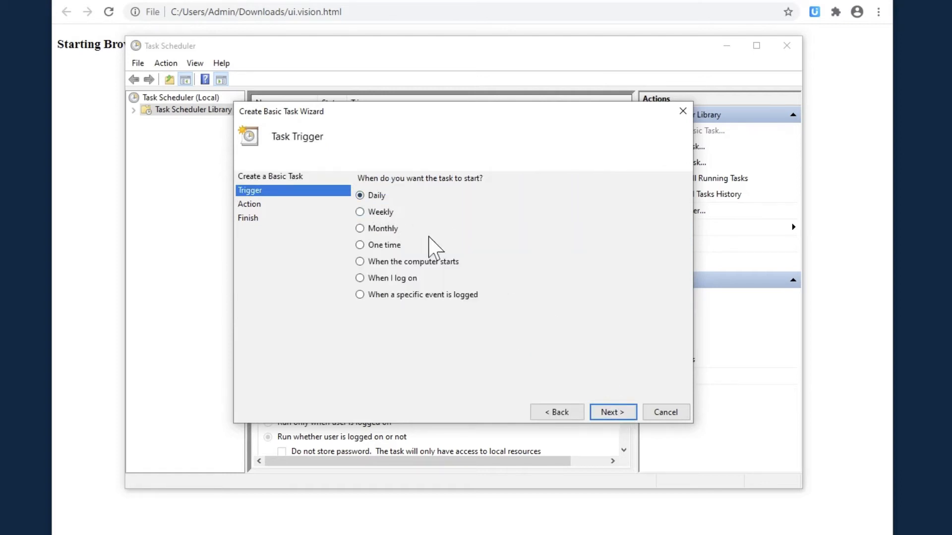
- Schedule the task with a daily trigger starting at 6:30 PM
click(600, 416)
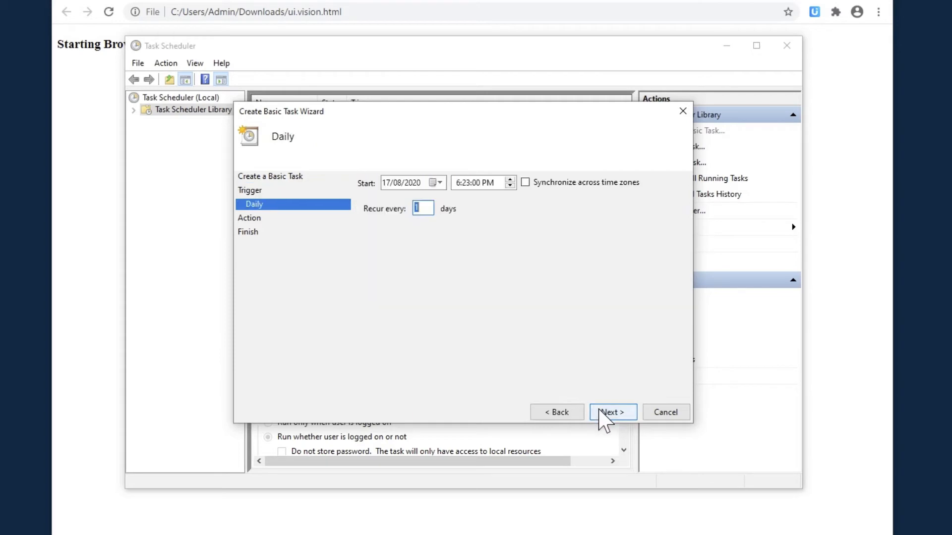
click(465, 183)
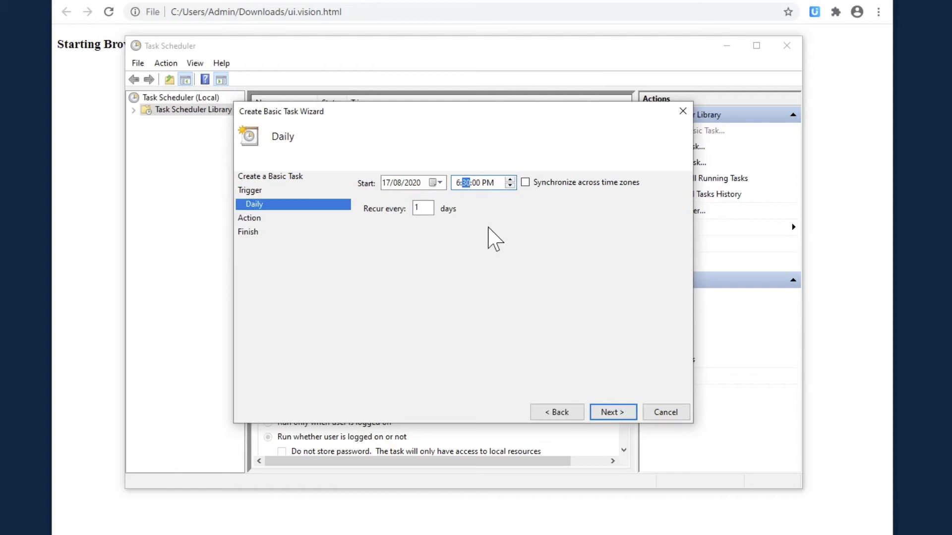
click(635, 414)
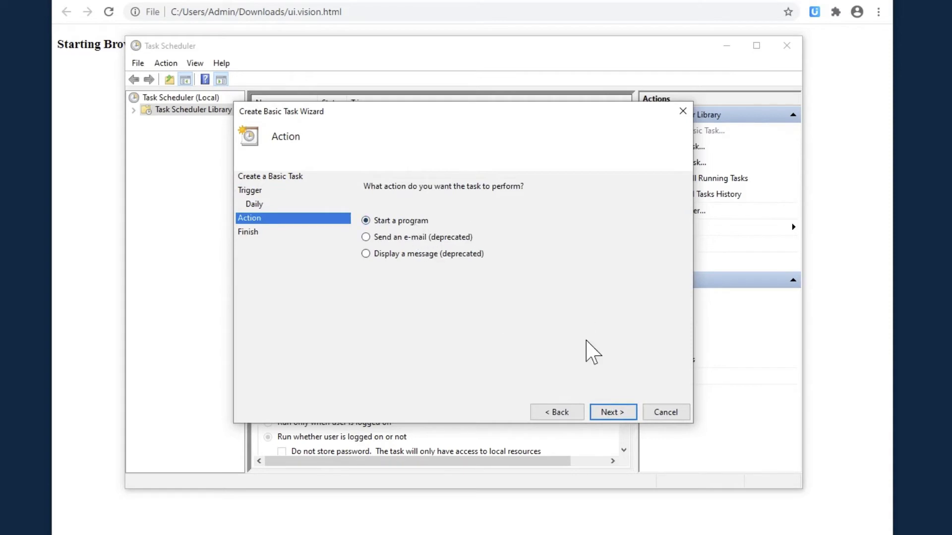
- Make the task start a program and choose chrome.exe from C:\Program Files (x86)\Google\Chrome\Application
click(609, 414)
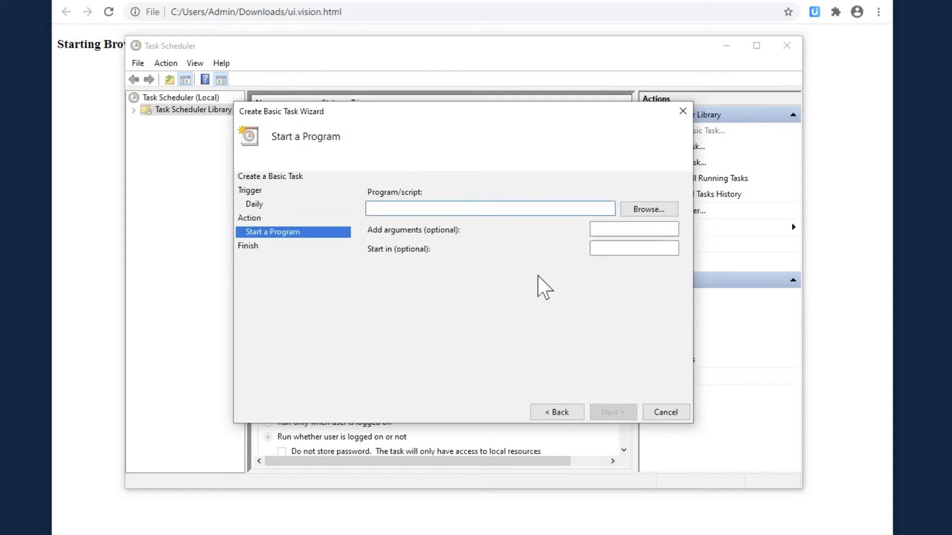
click(642, 212)
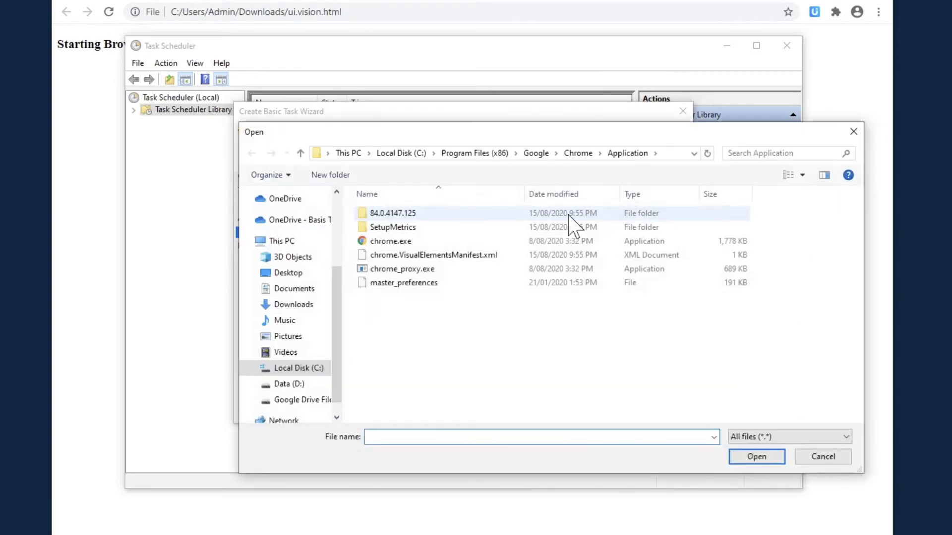
click(401, 153)
double_click(400, 282)
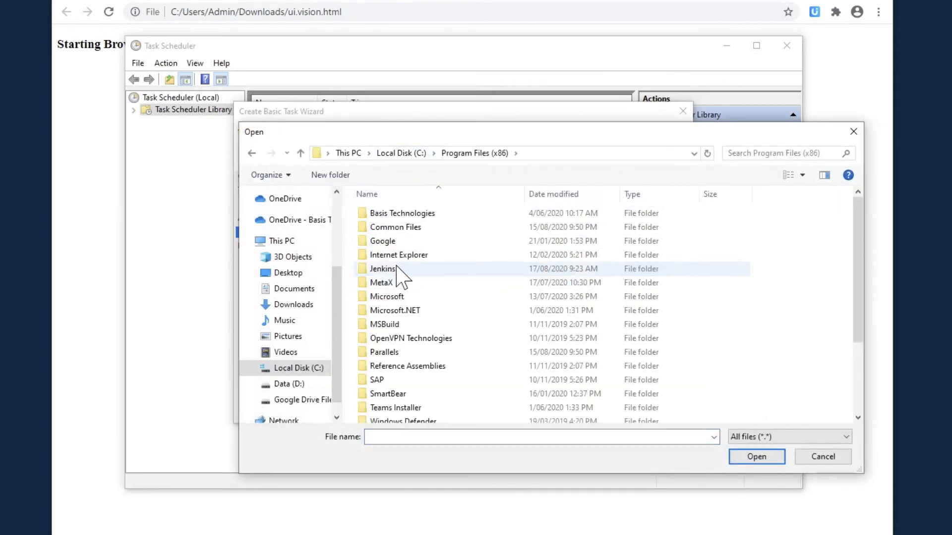
double_click(394, 243)
double_click(394, 214)
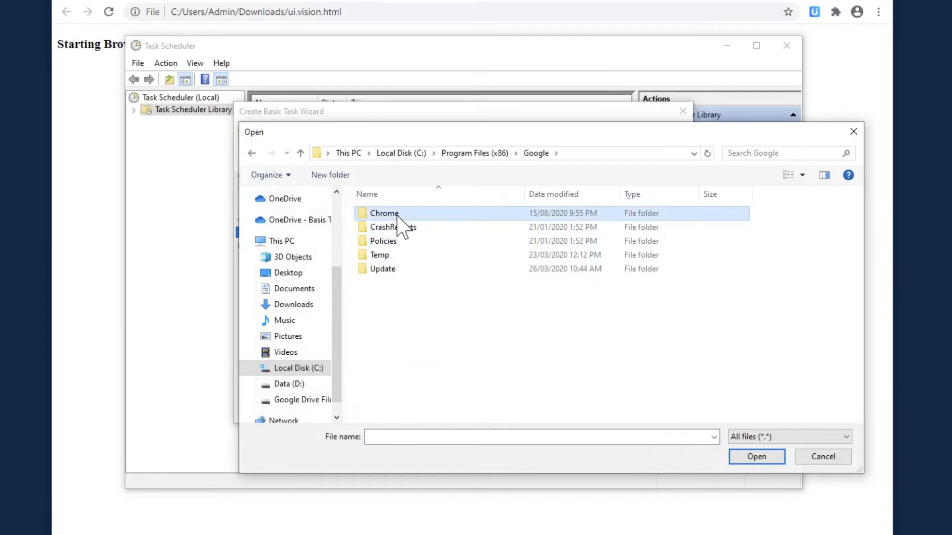
double_click(395, 214)
double_click(395, 242)
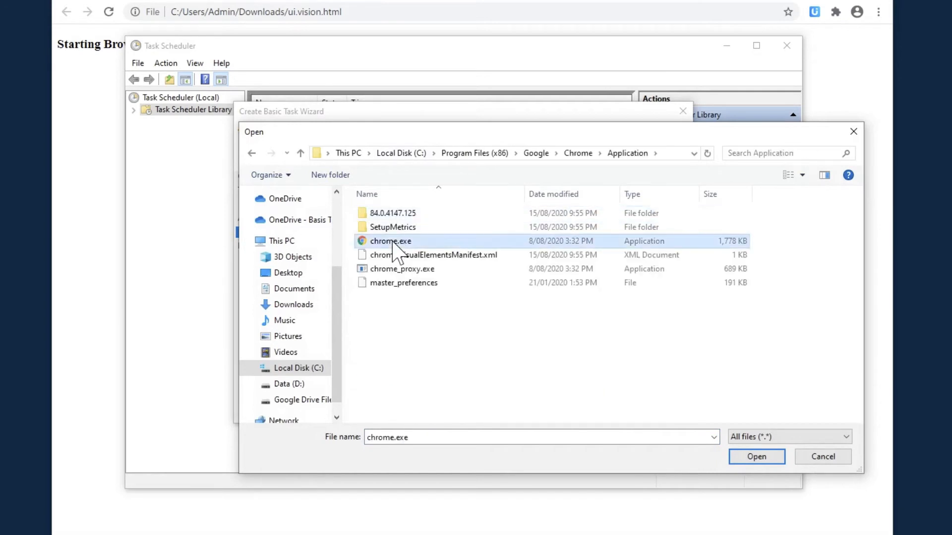
- Add the copied page address plus ?direct=1&macro=Both Platforms/Speedtest Macro, enclosed in double quotes, as the argument and finish creating the task
key(Tab)
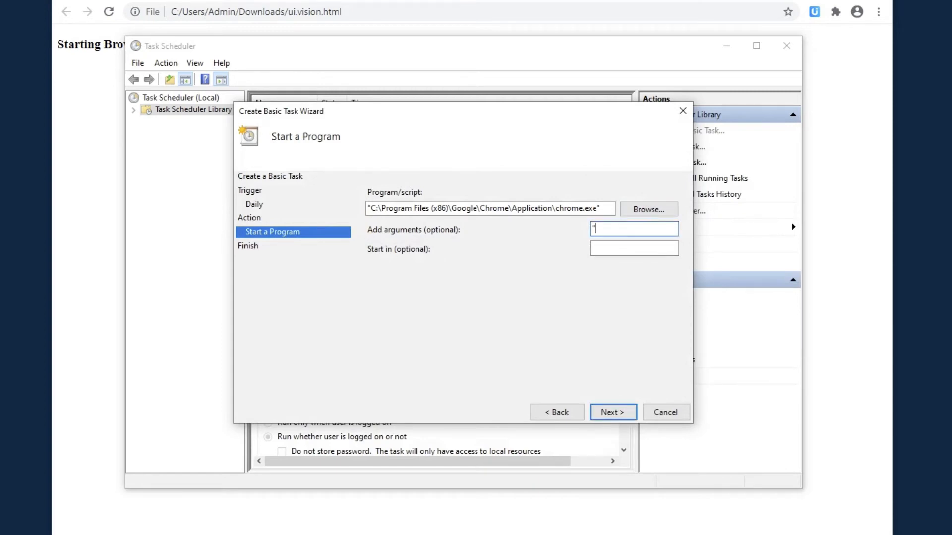
text(")
key(ctrl+v)
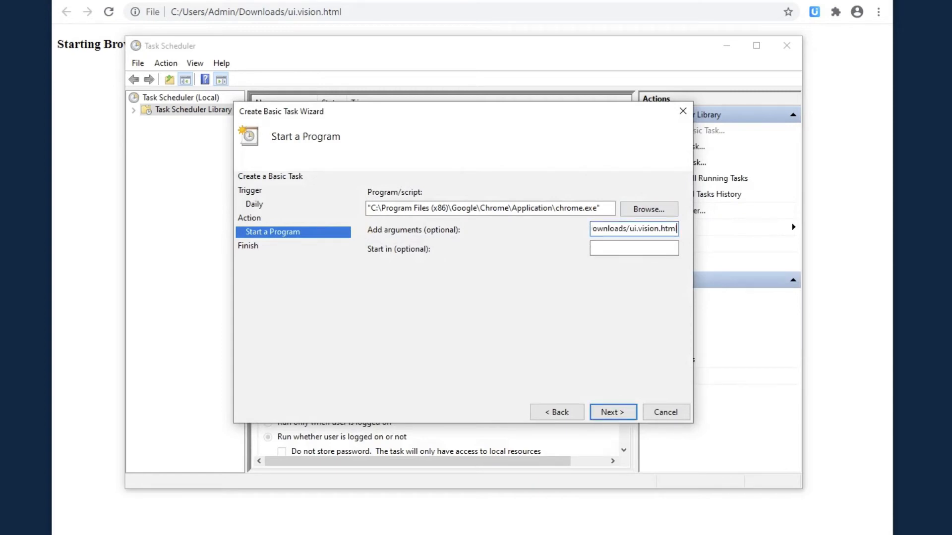
text(?)
text(direct=1)
text(&macro)
text(=)
text(Both Plat)
text(forms/)
text(Speedtest)
text( Macro)
text(")
click(611, 411)
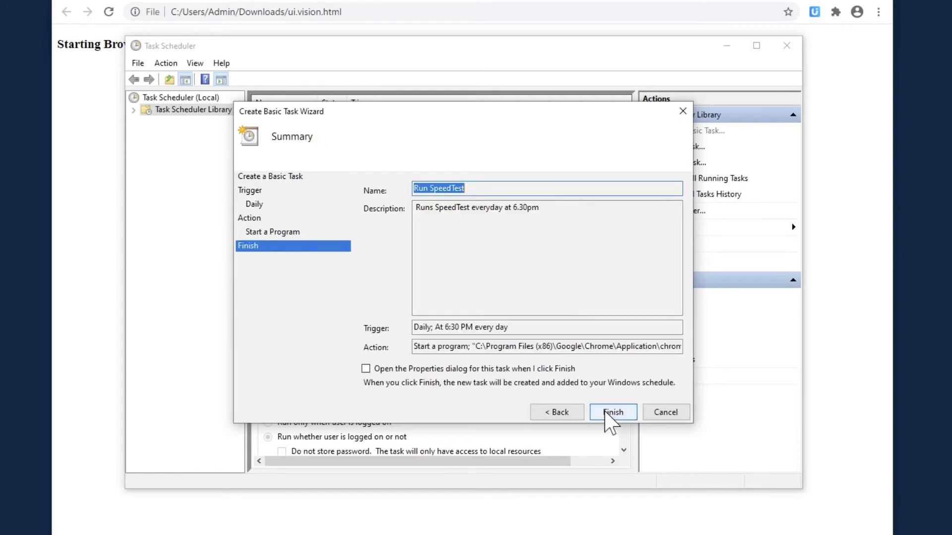
click(605, 413)
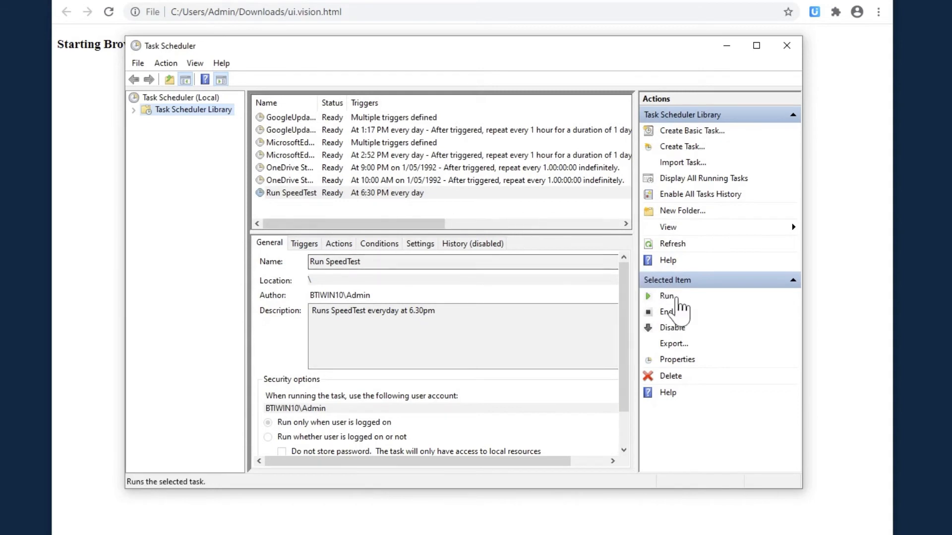
- Run the Run SpeedTest task immediately and minimize Task Scheduler to reveal the browser
click(677, 300)
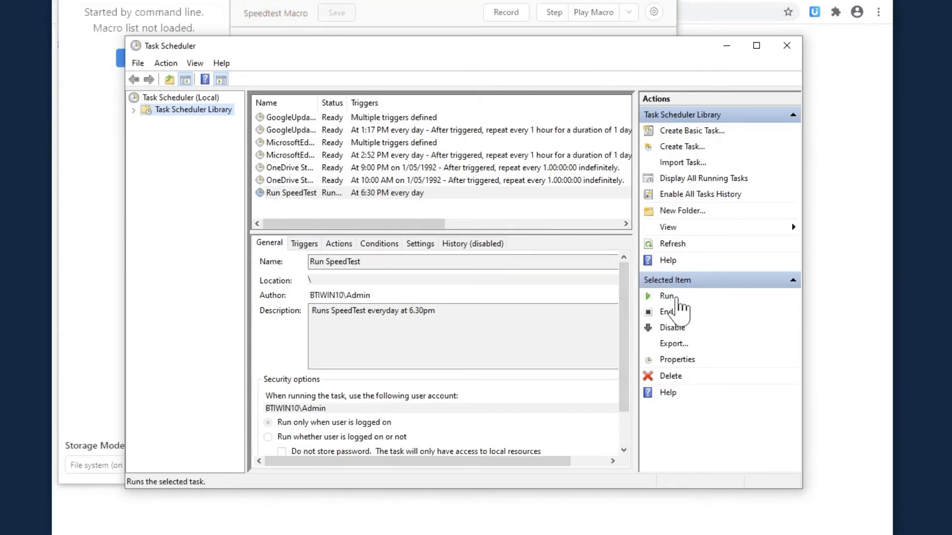
click(727, 46)
mouse_move(726, 61)
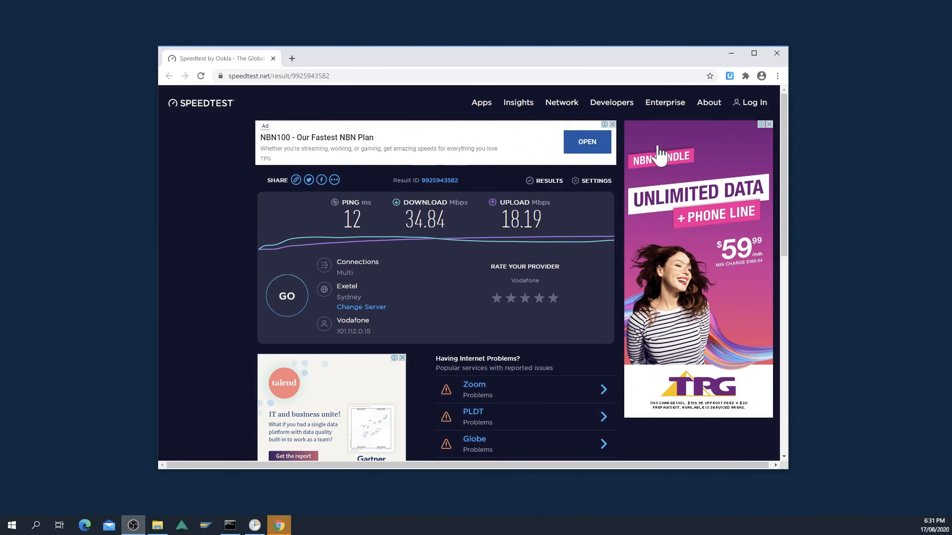
- Open UI.Vision RPA from the Speedtest results page, then resize and move its window fully into view over the browser
click(729, 76)
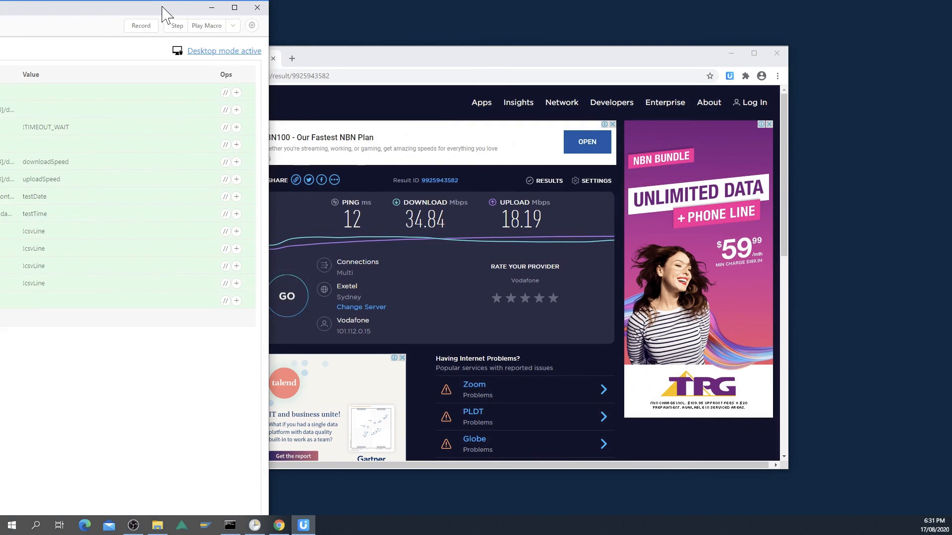
drag(162, 7, 289, 16)
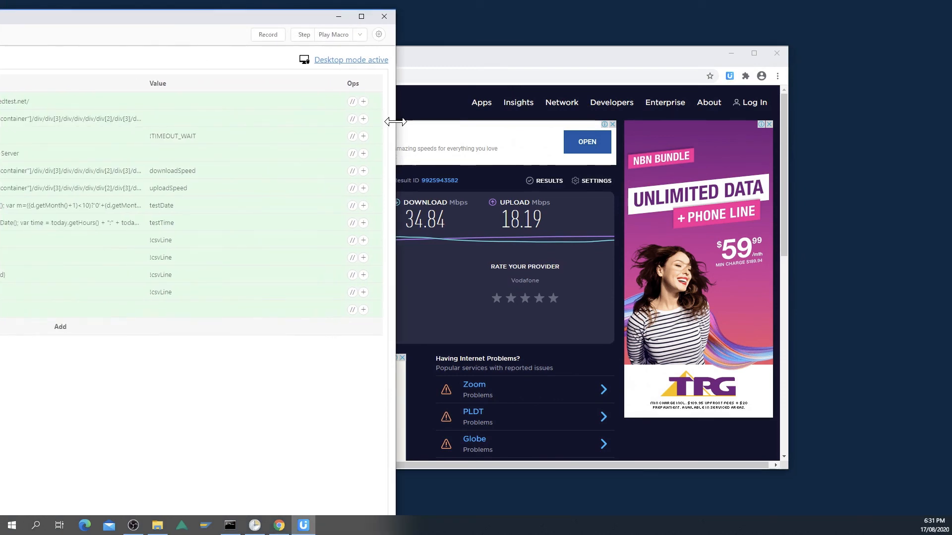
drag(395, 122, 107, 121)
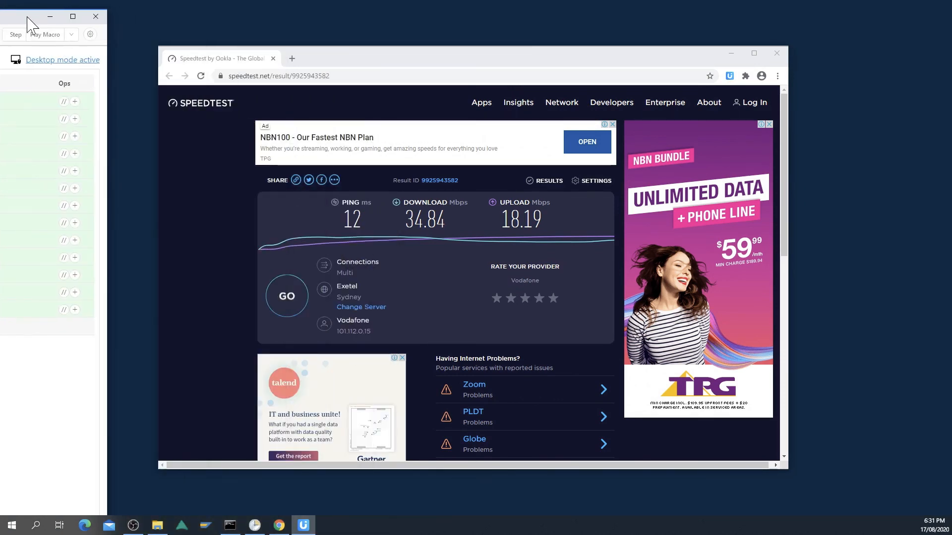
drag(27, 23, 643, 22)
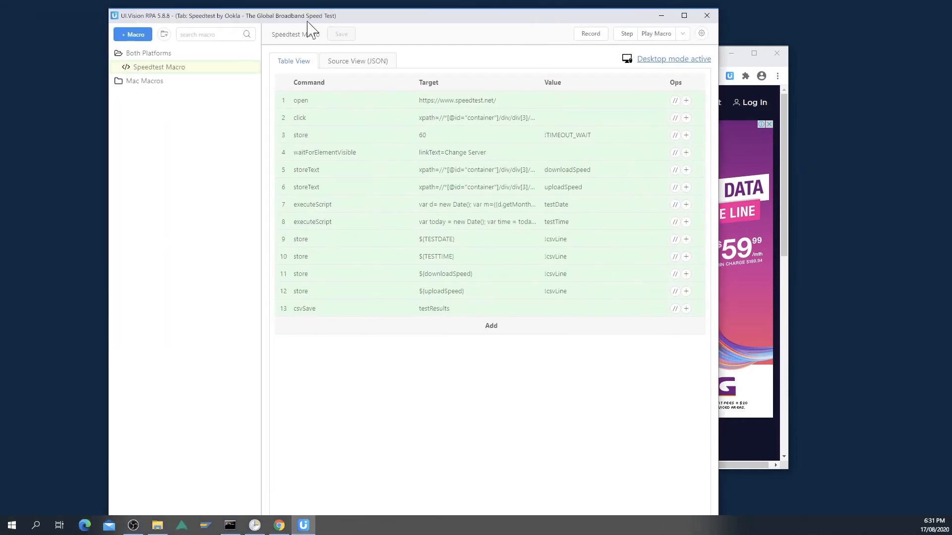
drag(105, 7, 207, 241)
drag(487, 262, 421, 112)
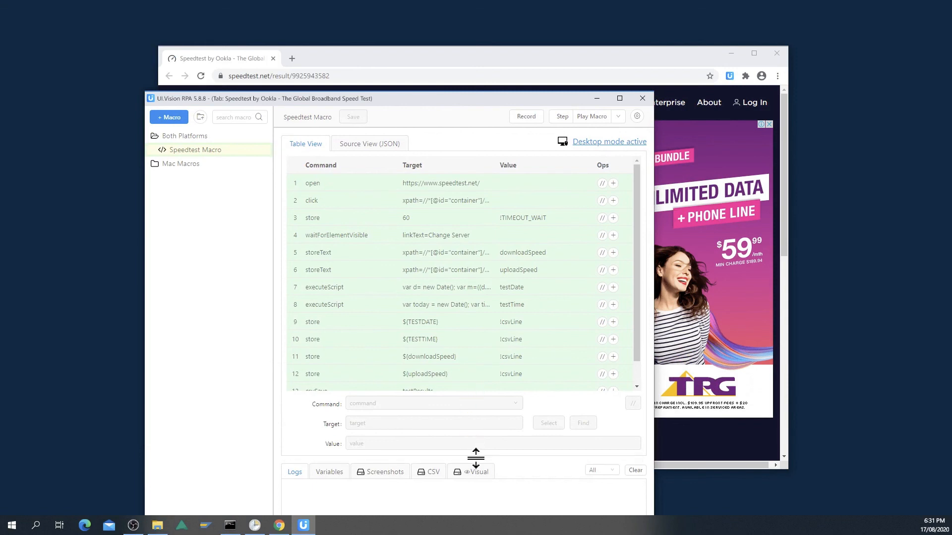
- Enlarge the log area, examine the last line of testResults.csv, then save and close the file and close UI.Vision
drag(474, 460, 480, 309)
click(432, 321)
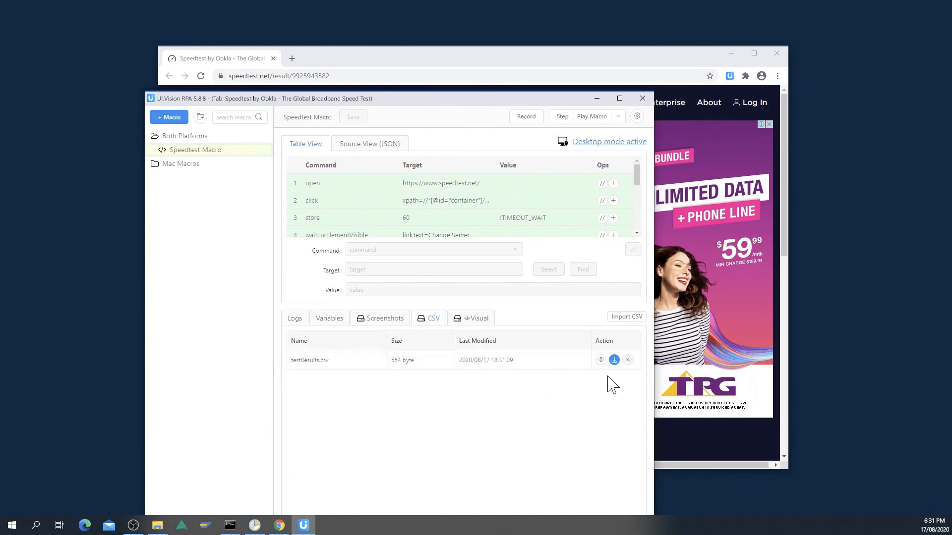
click(600, 360)
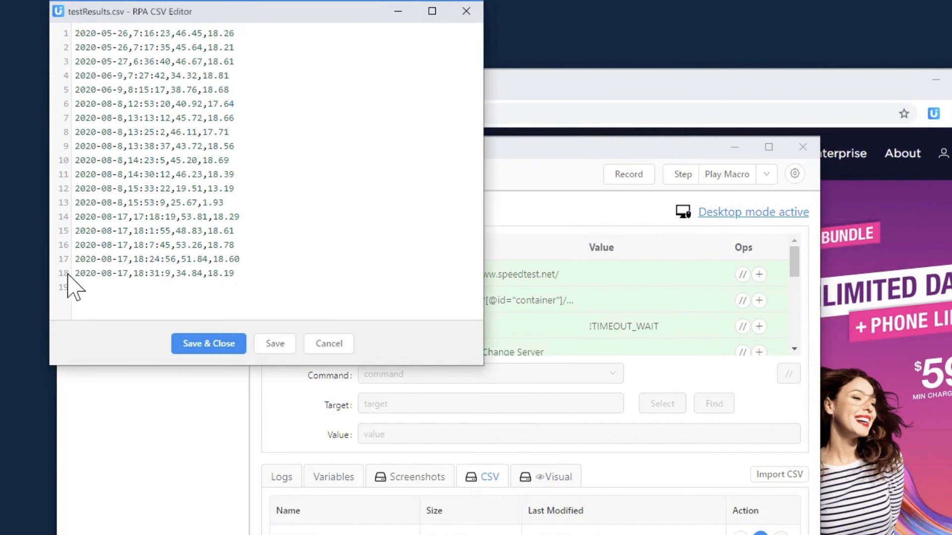
drag(90, 274, 240, 286)
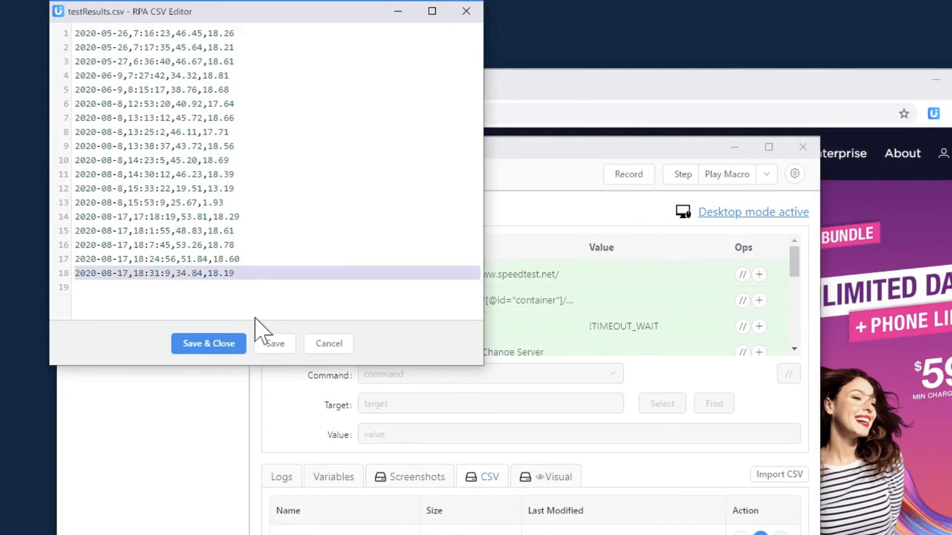
click(206, 347)
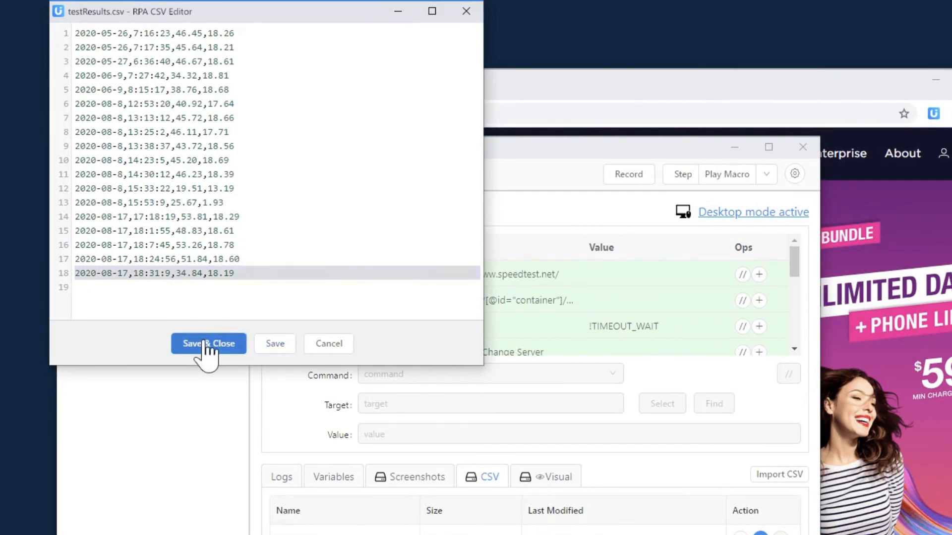
click(802, 148)
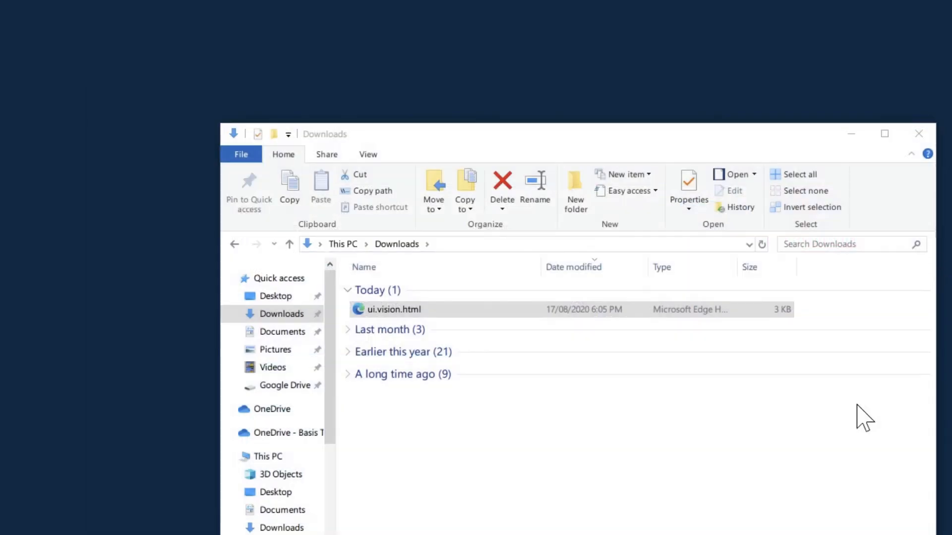